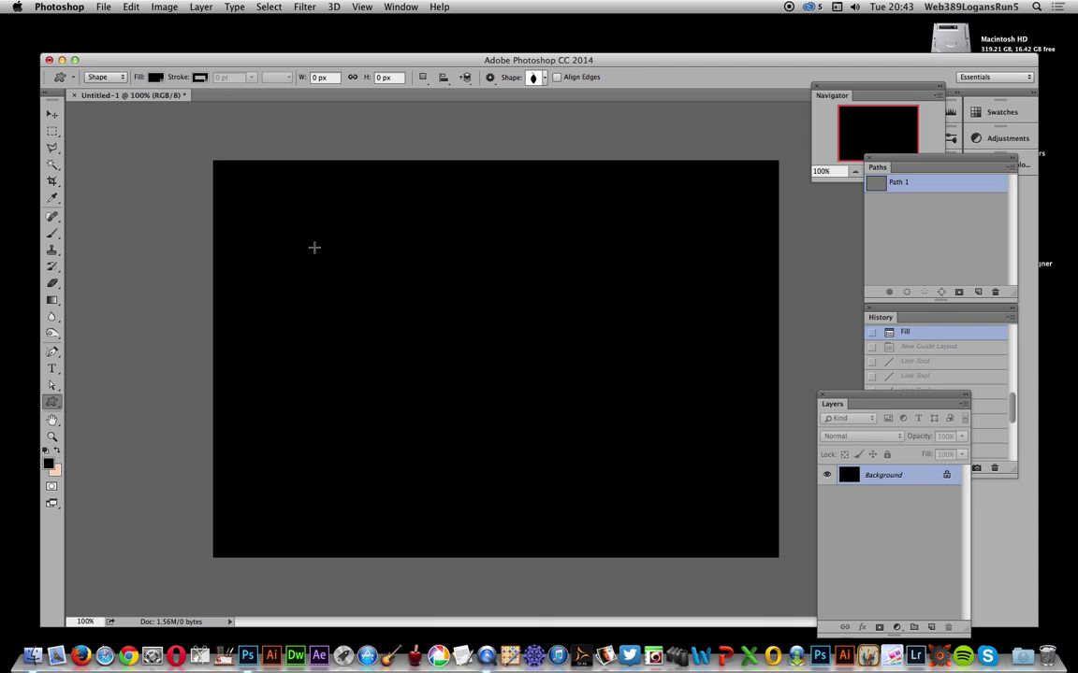
- Choose the Line tool and set it to draw paths instead of shapes
left_click_drag(52, 404, 101, 447)
left_click(98, 76)
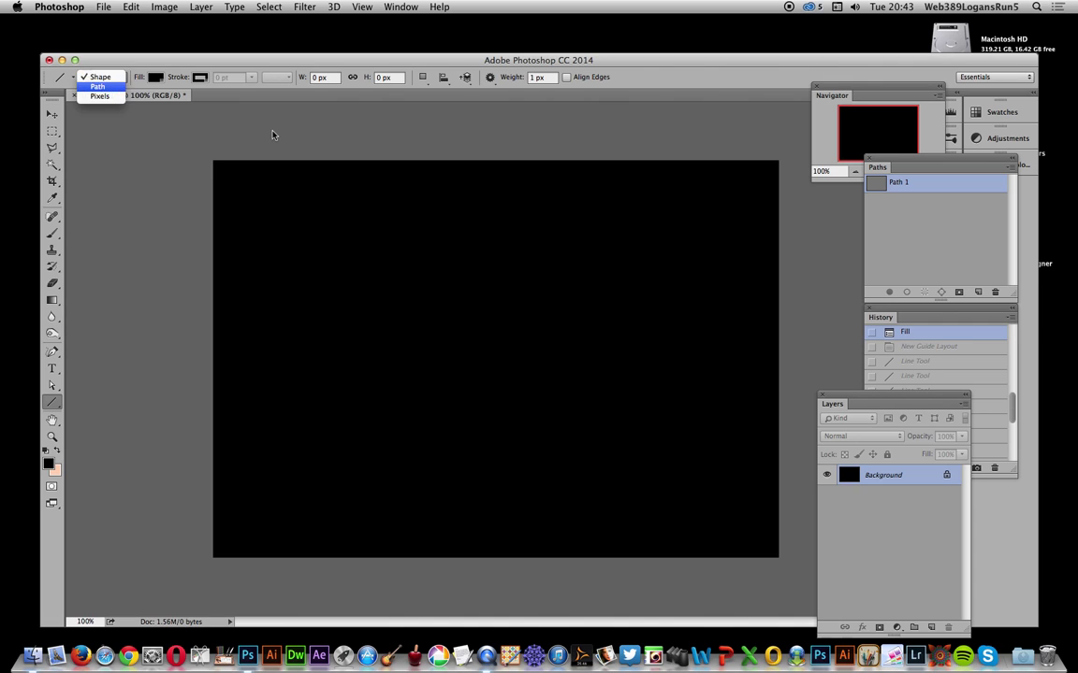
key("Return")
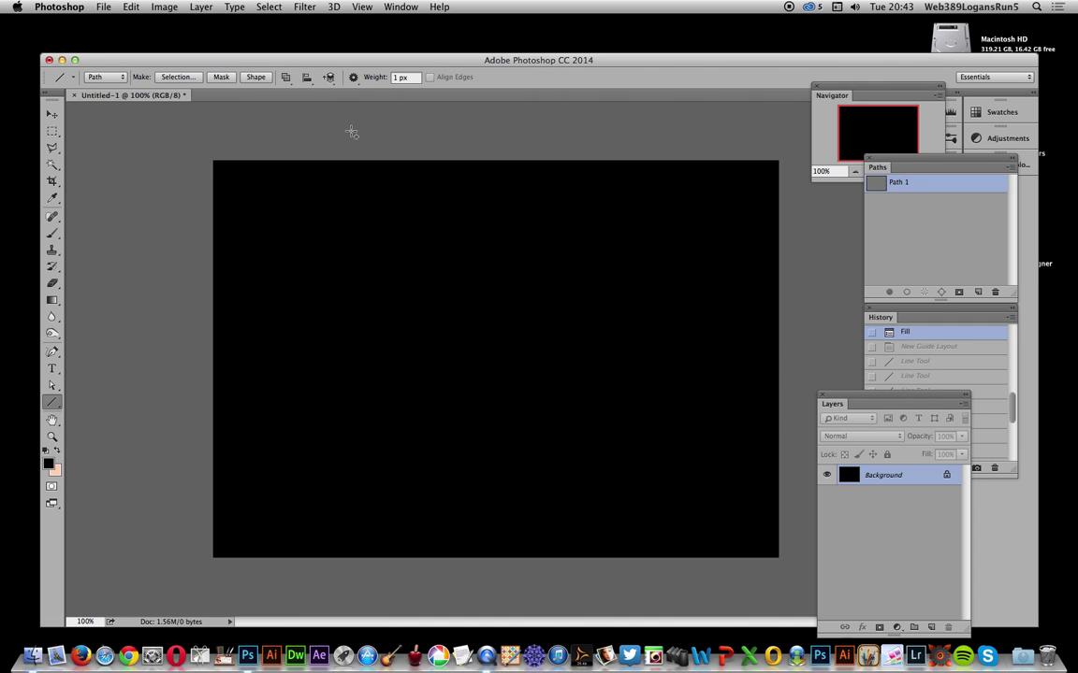
- Create a guide layout with 4 columns, 4 rows and 30 px margins on all sides
left_click(363, 7)
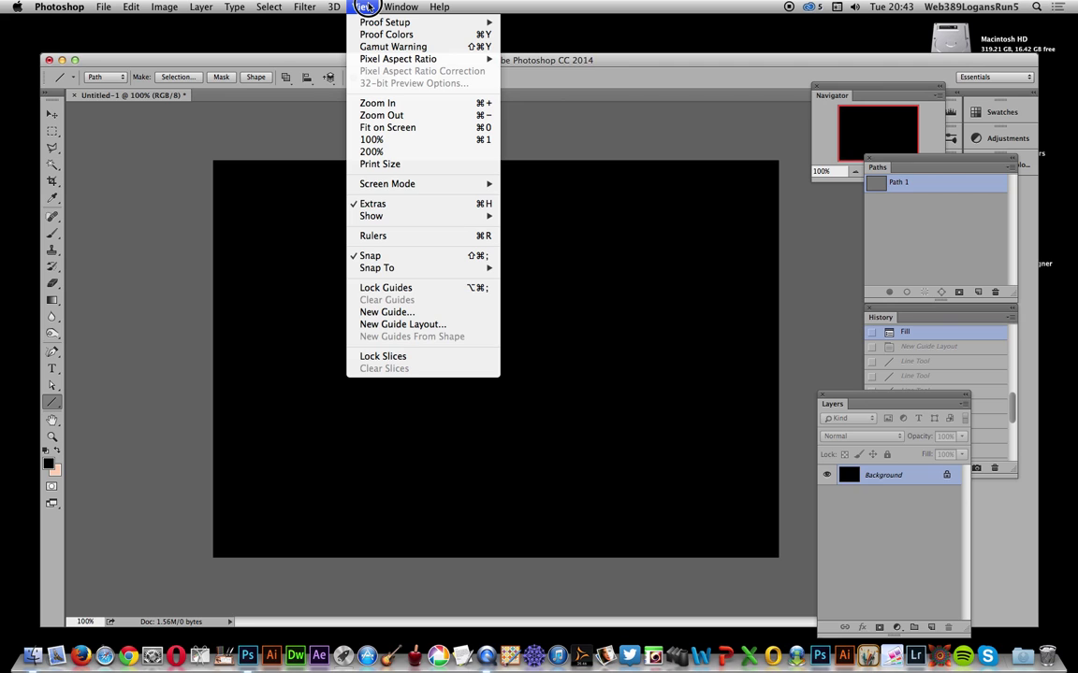
left_click(400, 324)
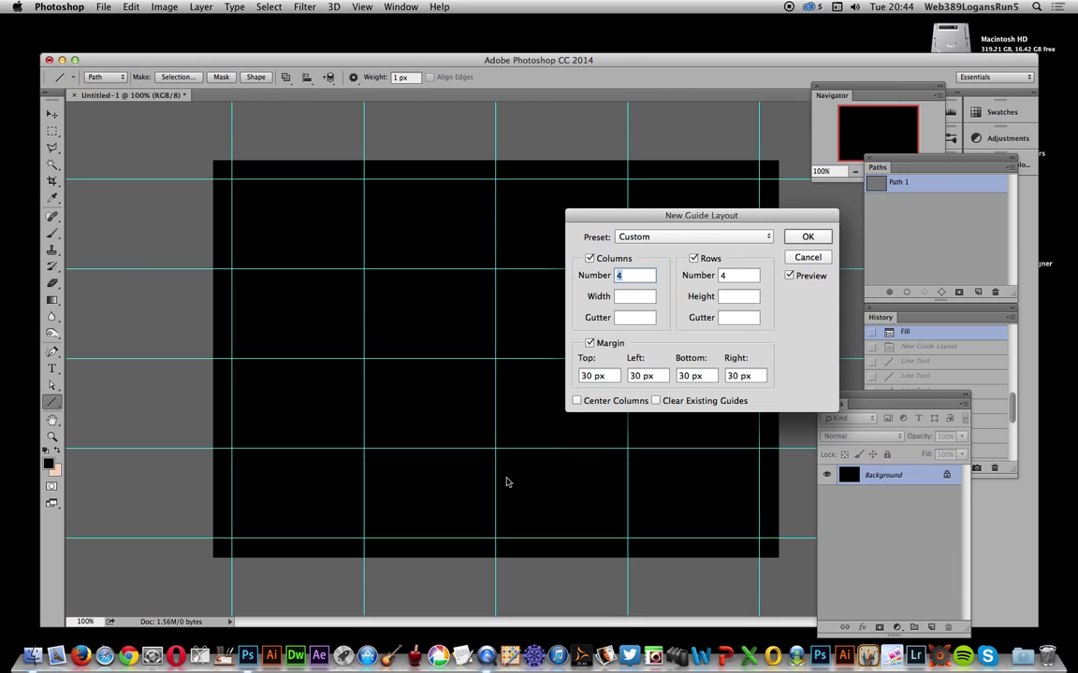
left_click(807, 238)
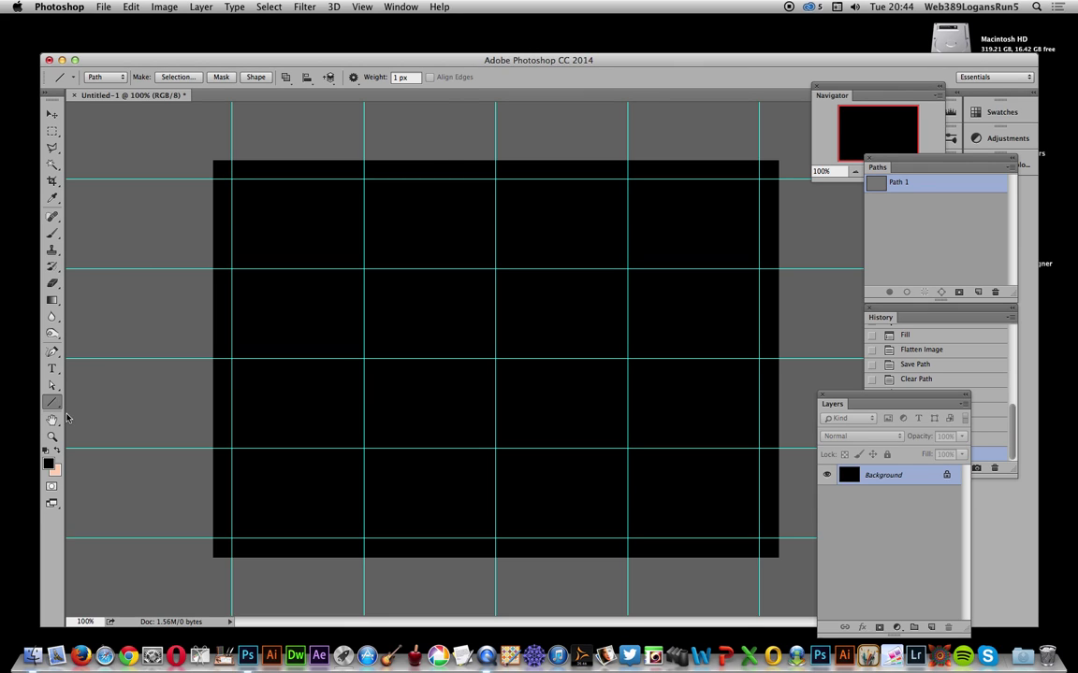
- Draw five vertical line paths with the Line tool, one along each vertical guide over the canvas height
left_click_drag(53, 404, 117, 408)
left_click_drag(232, 168, 232, 550)
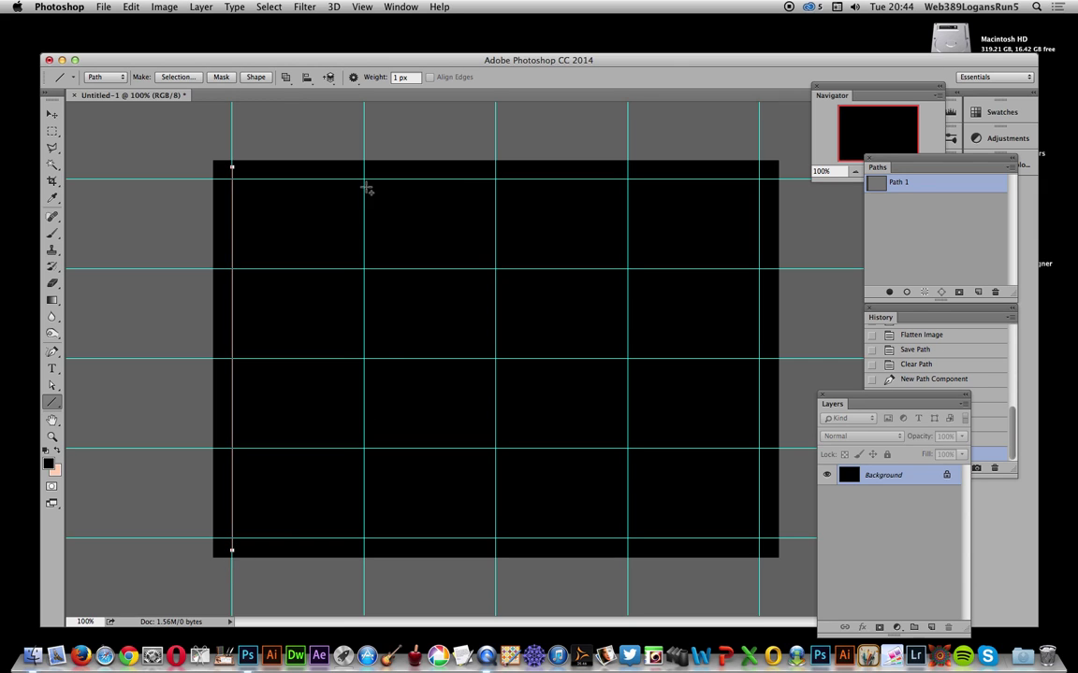
left_click_drag(364, 166, 364, 552)
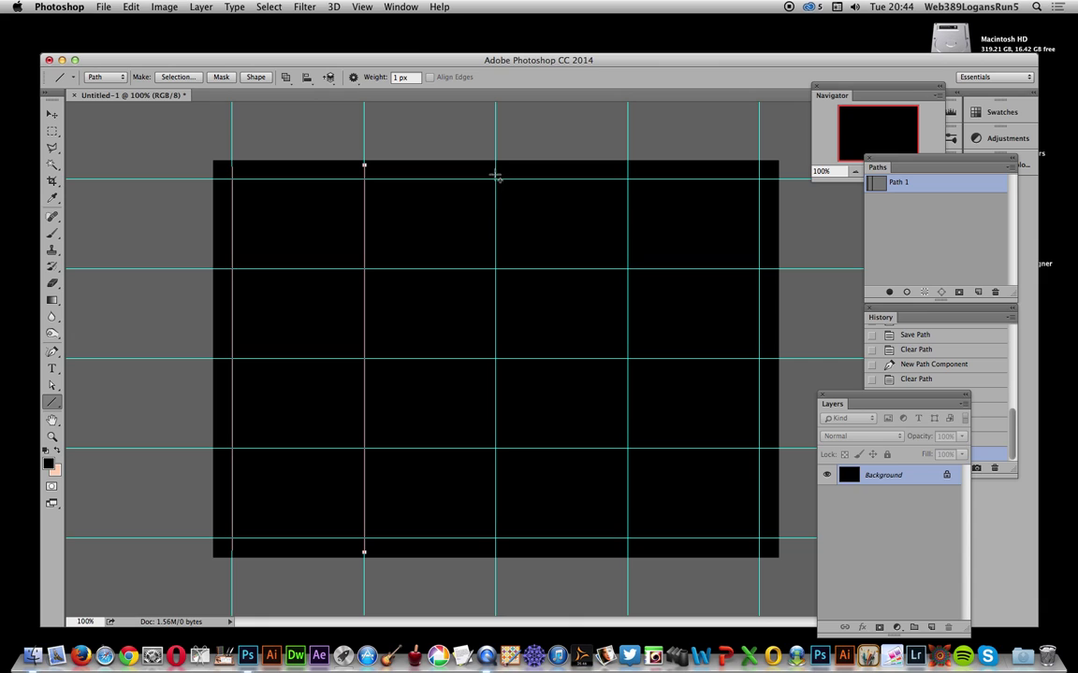
left_click_drag(495, 190, 495, 529)
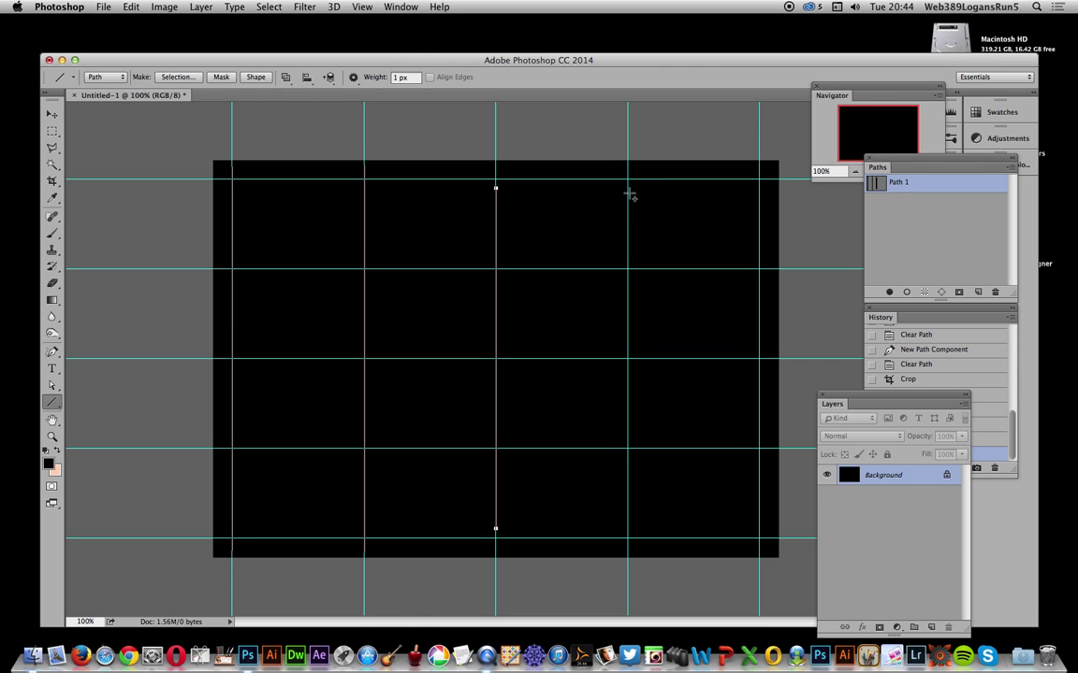
left_click_drag(626, 168, 628, 550)
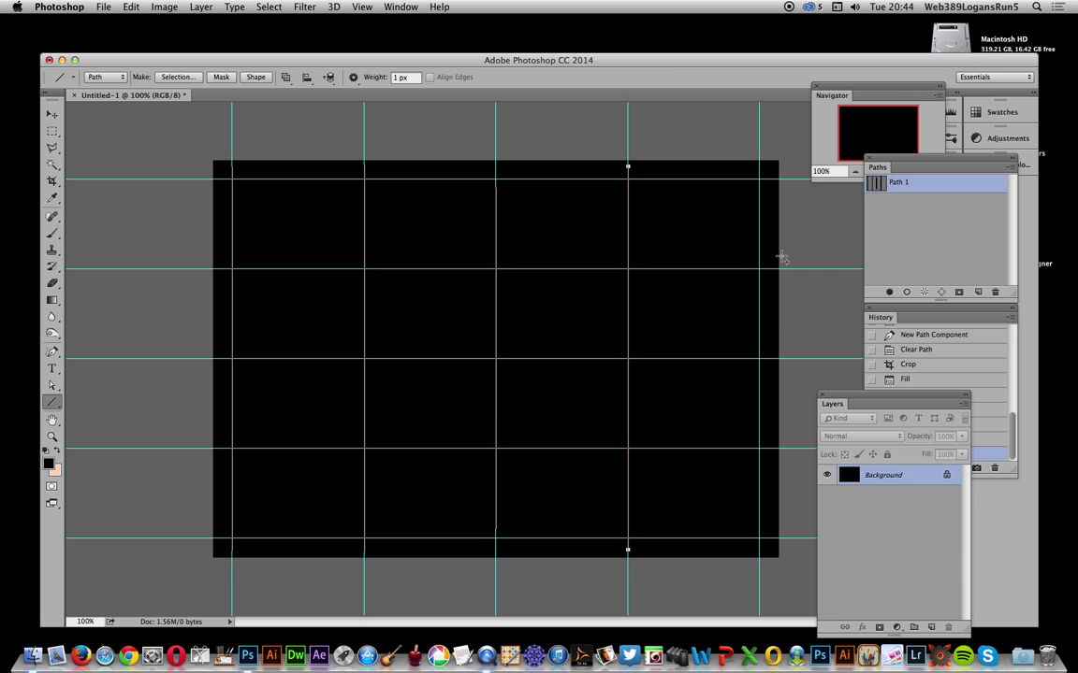
left_click_drag(760, 170, 759, 548)
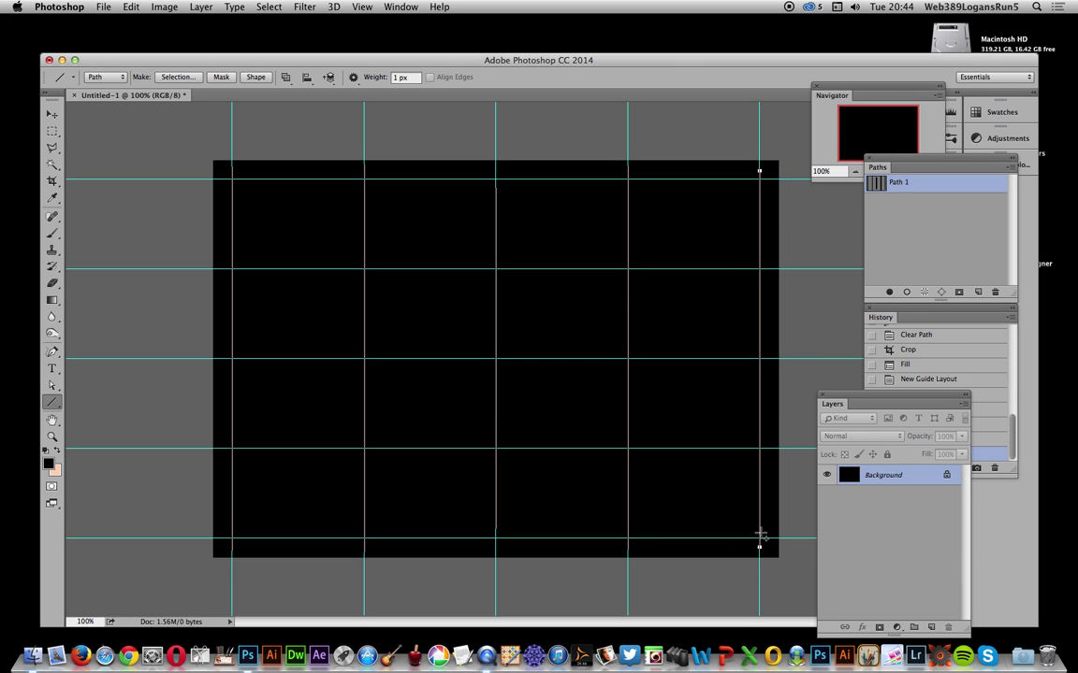
- Draw five horizontal line paths, one along each horizontal guide across the canvas, to complete the grid
left_click_drag(218, 178, 769, 178)
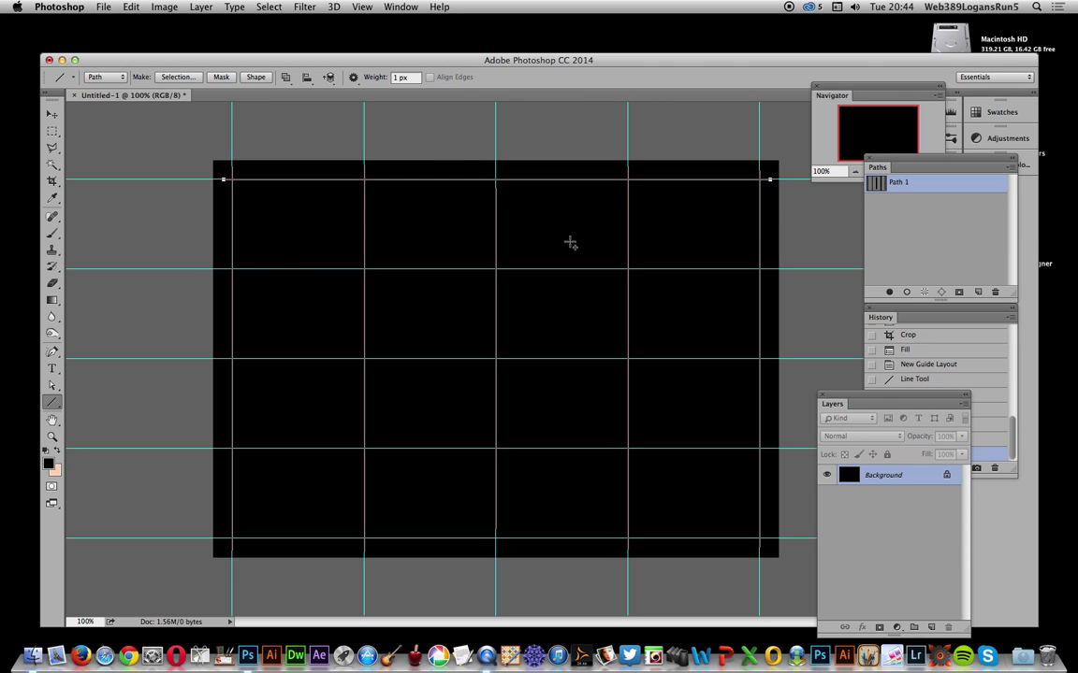
left_click_drag(196, 270, 817, 269)
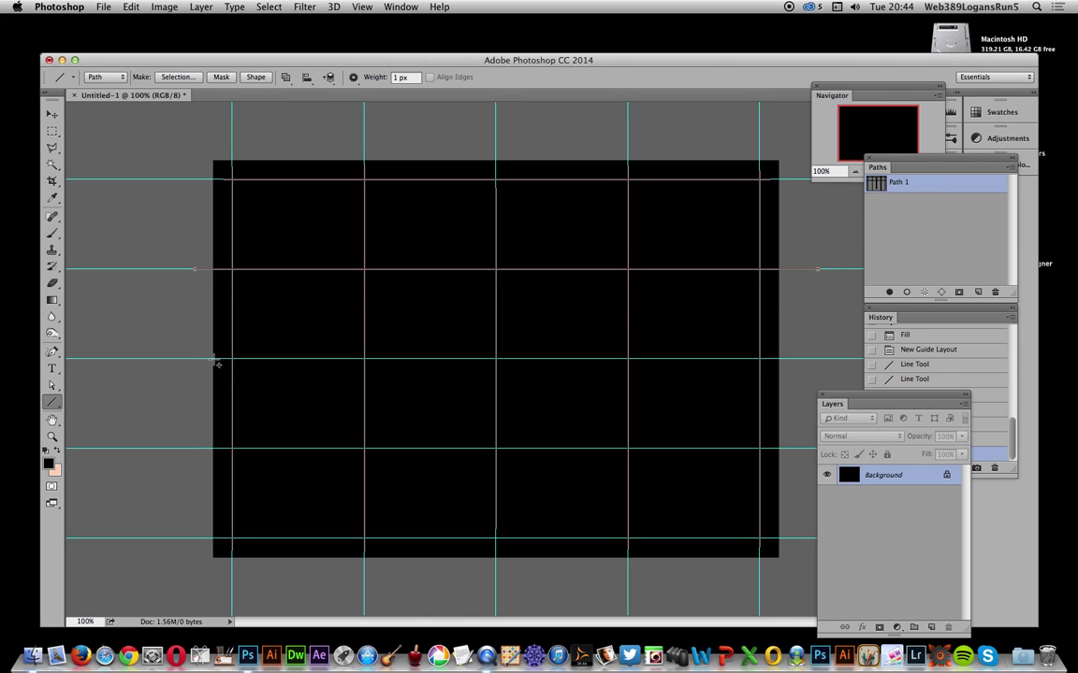
left_click_drag(228, 360, 760, 359)
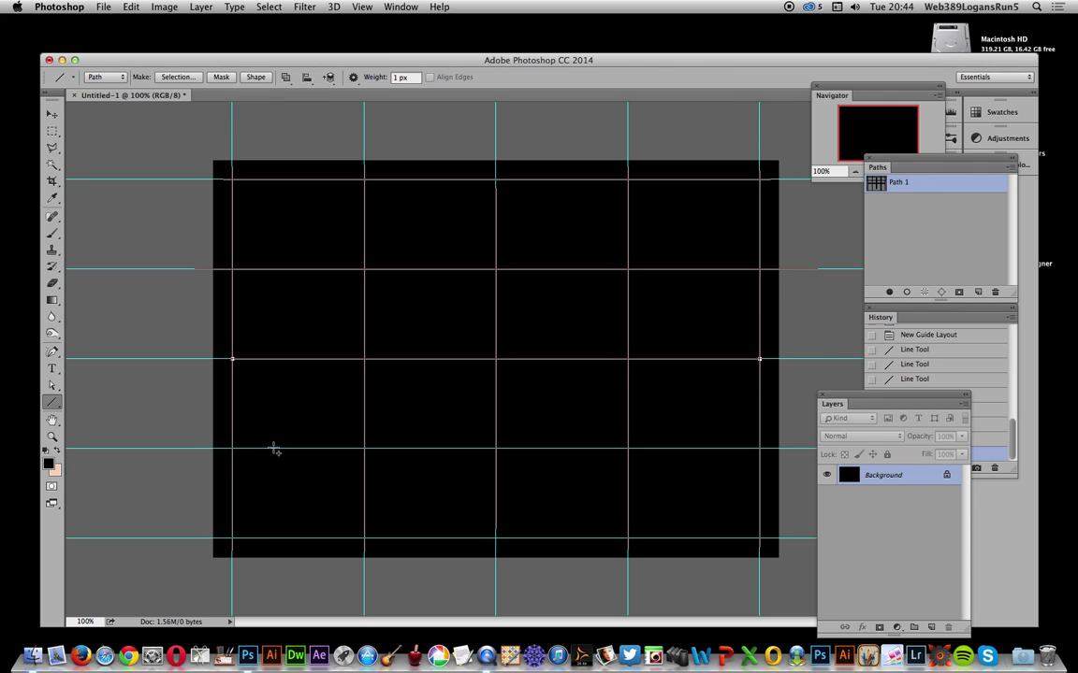
left_click_drag(233, 449, 759, 449)
left_click_drag(232, 539, 798, 539)
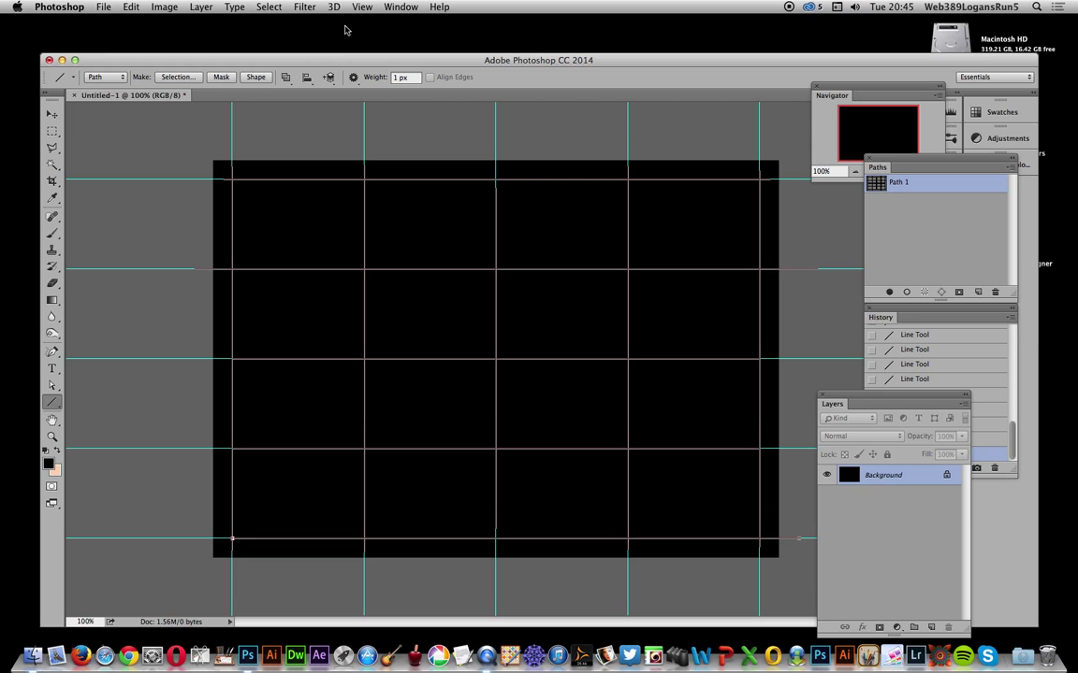
- Add a new empty layer above the black background, keeping the default name and Normal mode
left_click(304, 7)
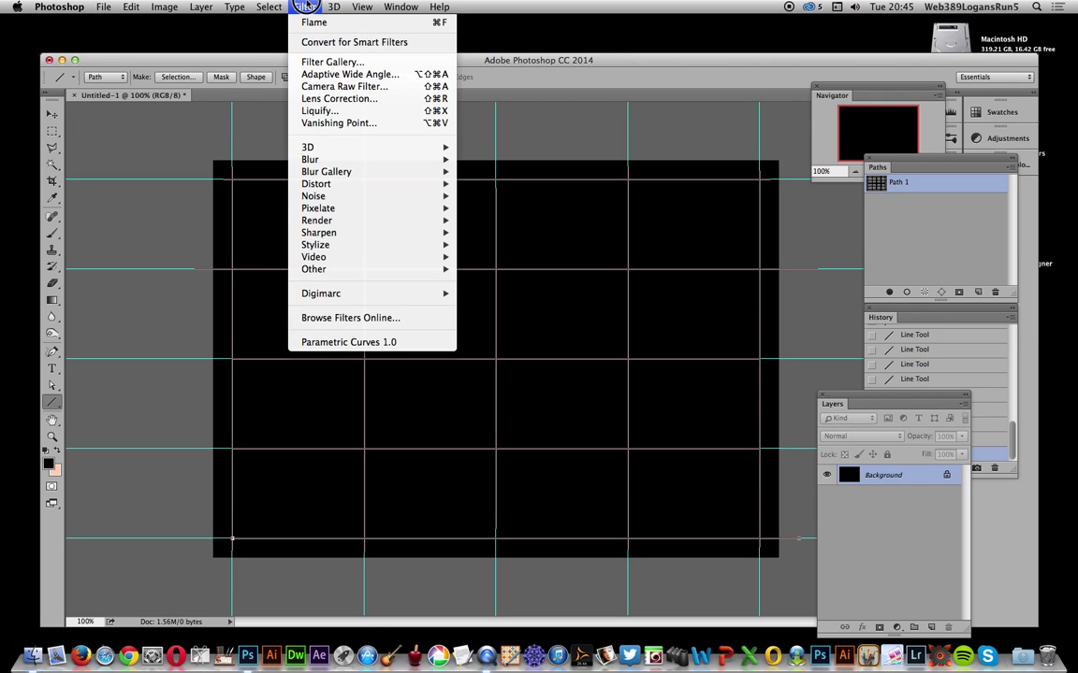
left_click(201, 8)
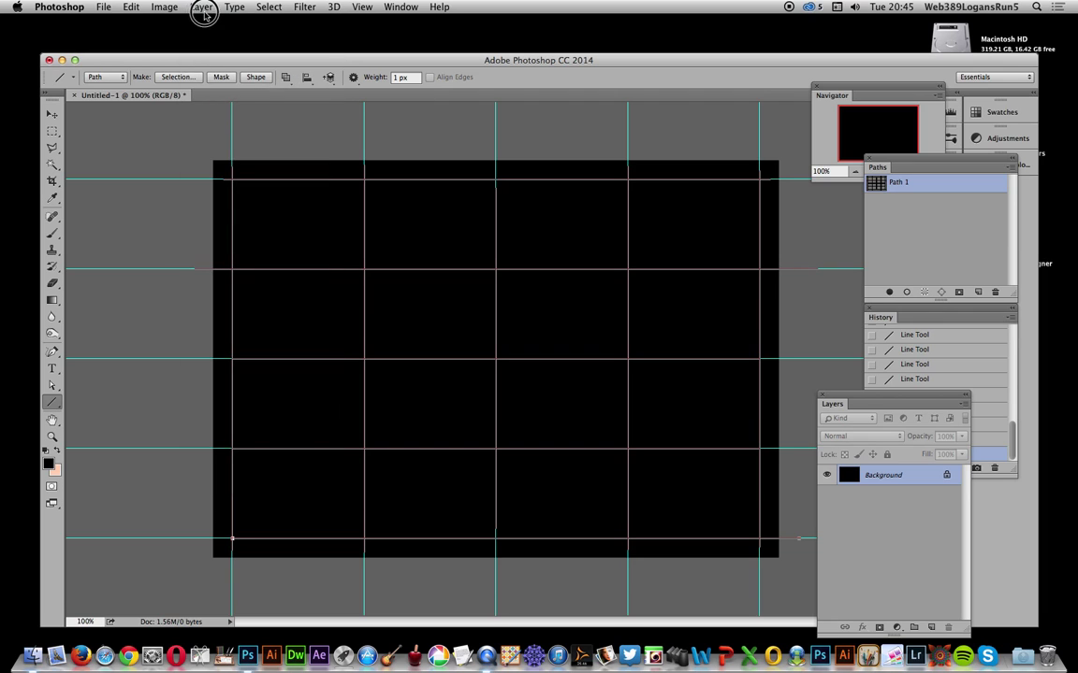
left_click(202, 7)
mouse_move(327, 23)
left_click(359, 30)
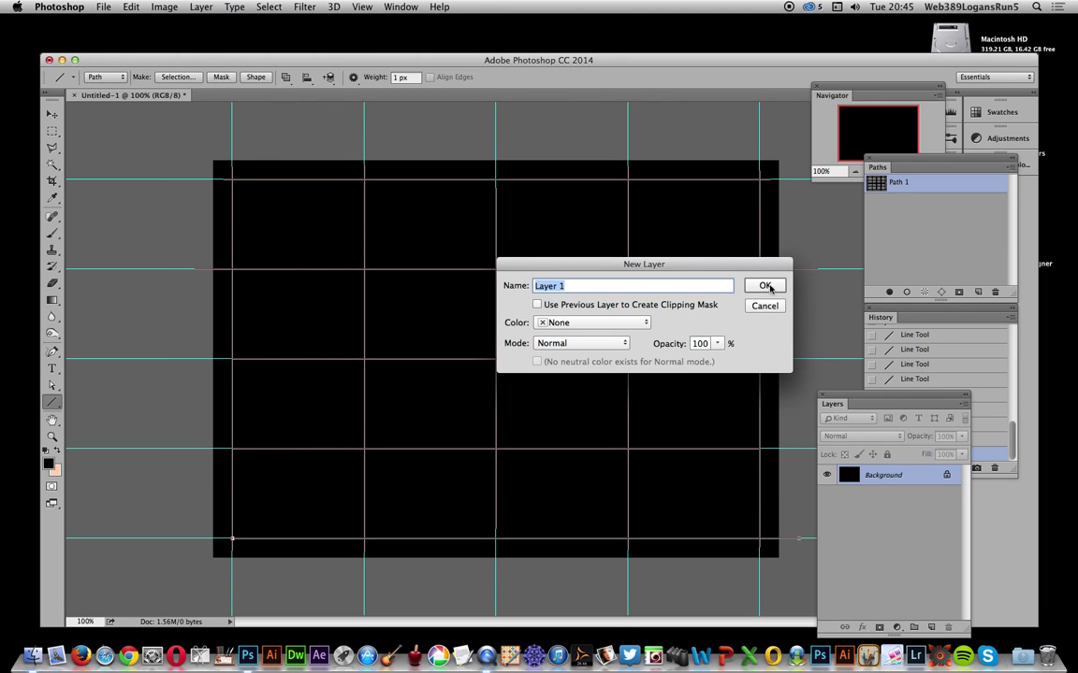
left_click(765, 286)
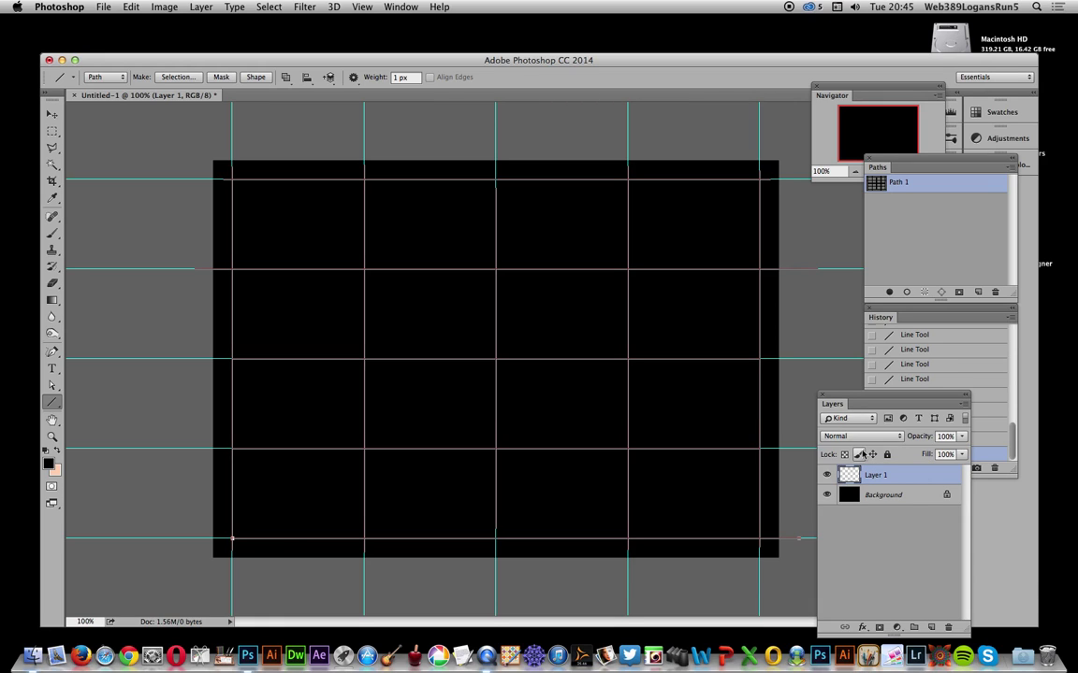
- Open the Flame render filter for the grid path on the new layer and uncover the canvas behind its dialog
left_click(304, 9)
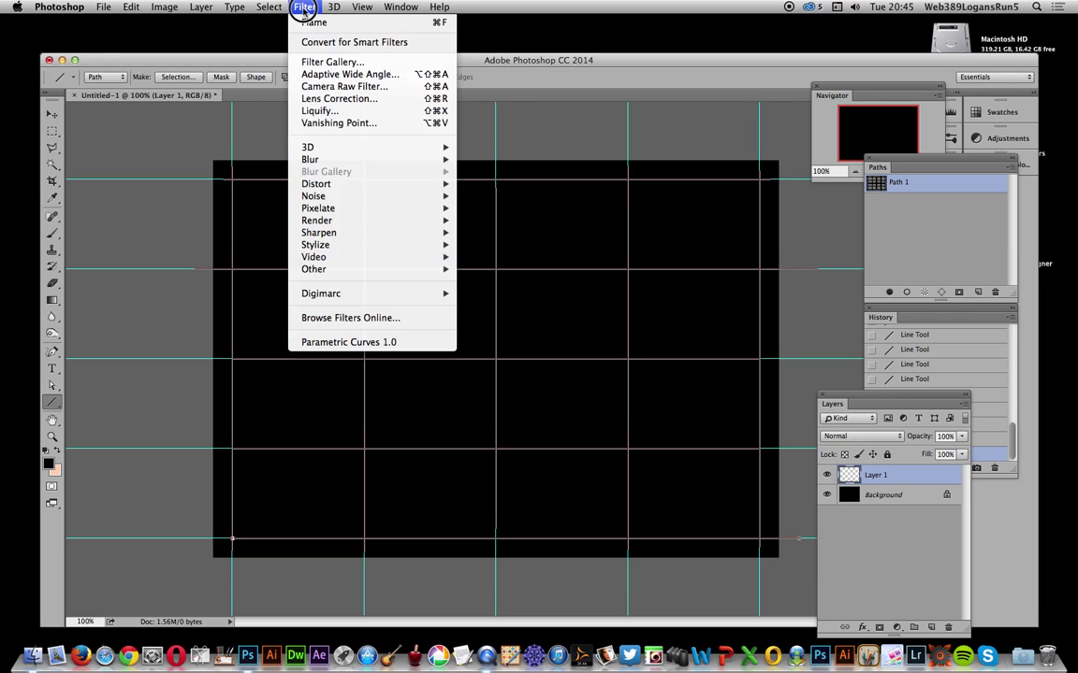
mouse_move(356, 219)
left_click(521, 225)
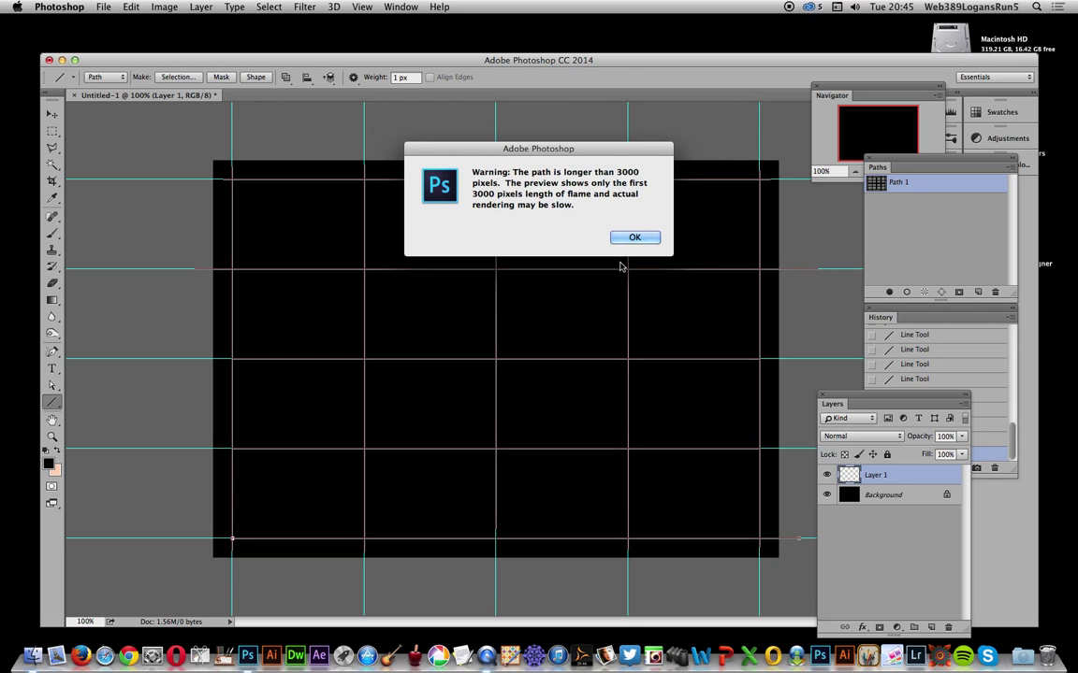
left_click(636, 237)
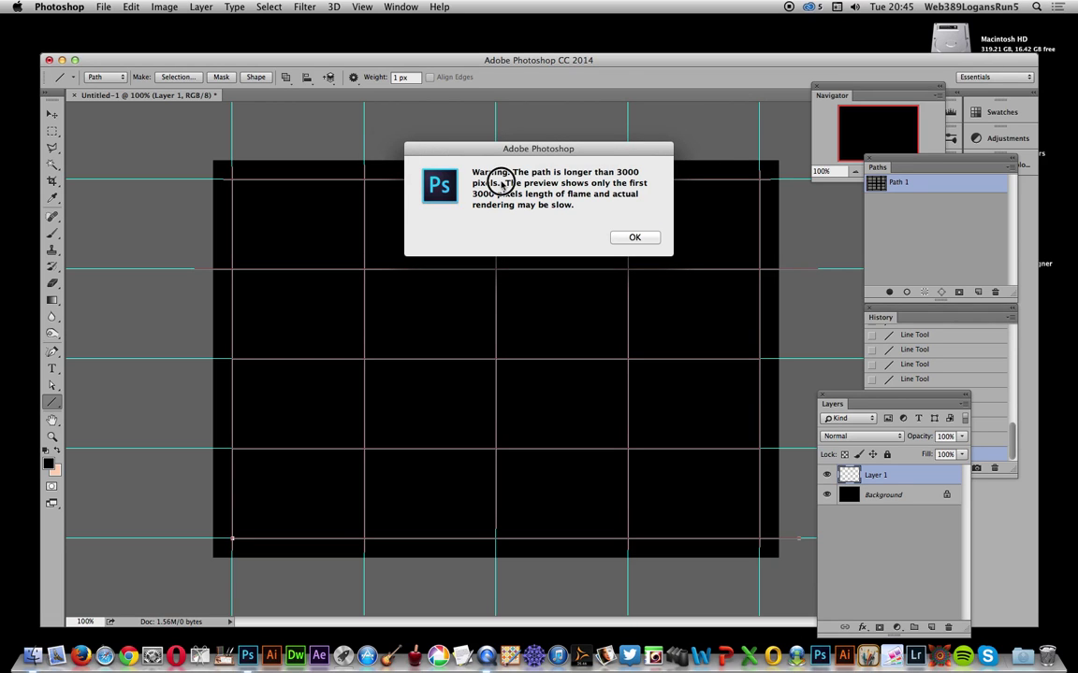
left_click(649, 240)
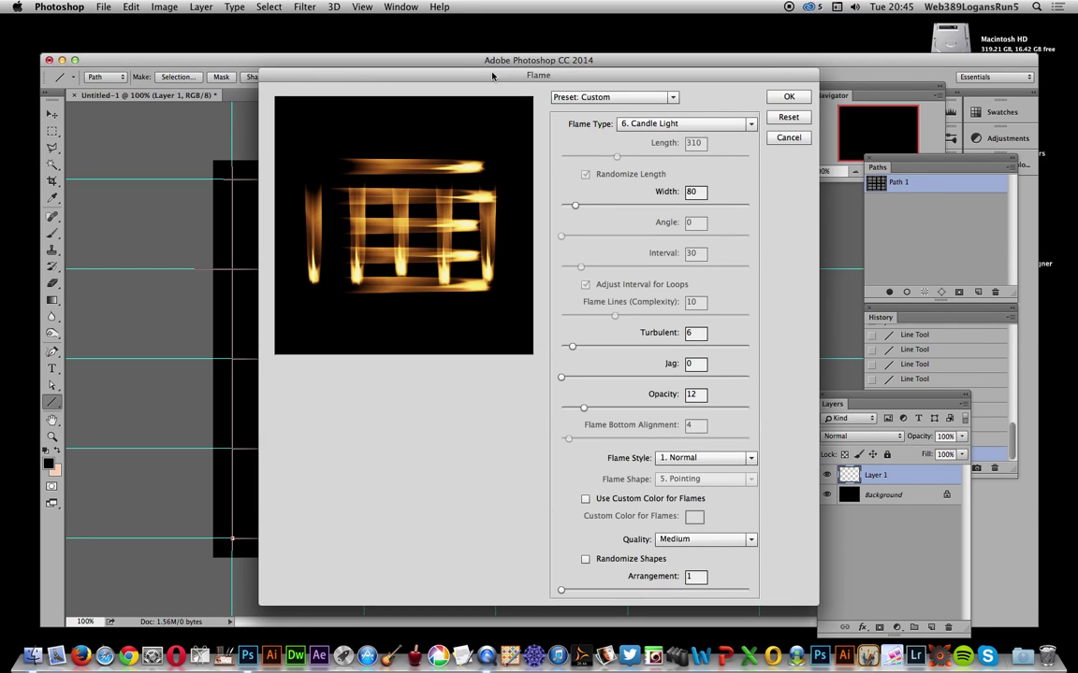
left_click_drag(492, 75, 726, 95)
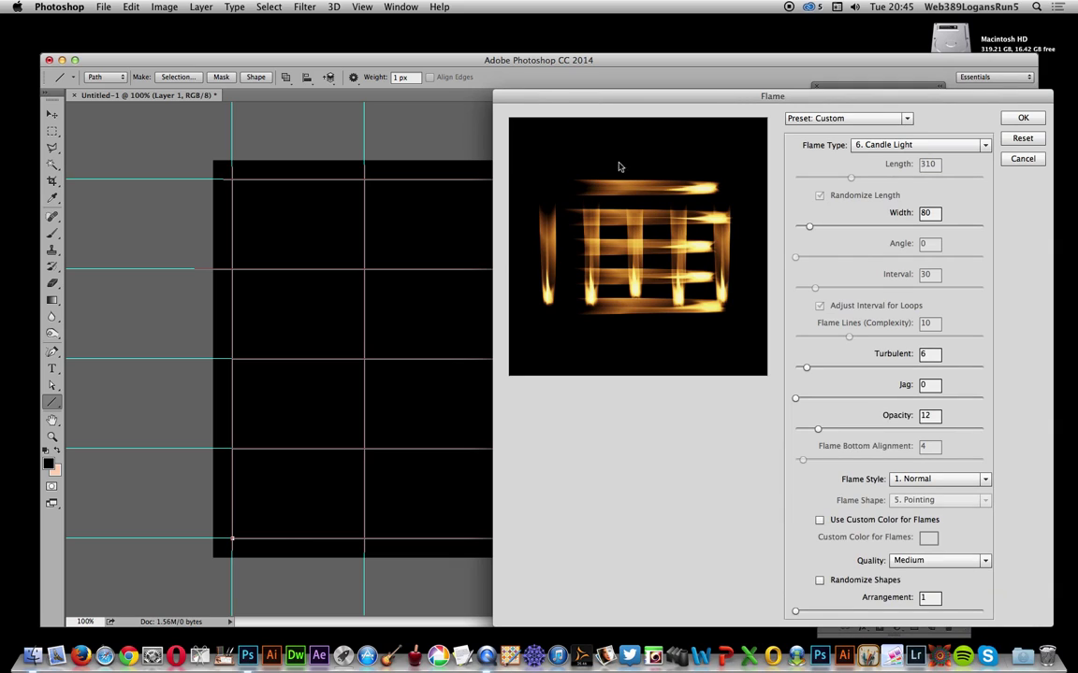
- Review the flame types and styles, and render the flames as Candle Light with Normal style, width 80 and Medium quality
left_click(895, 146)
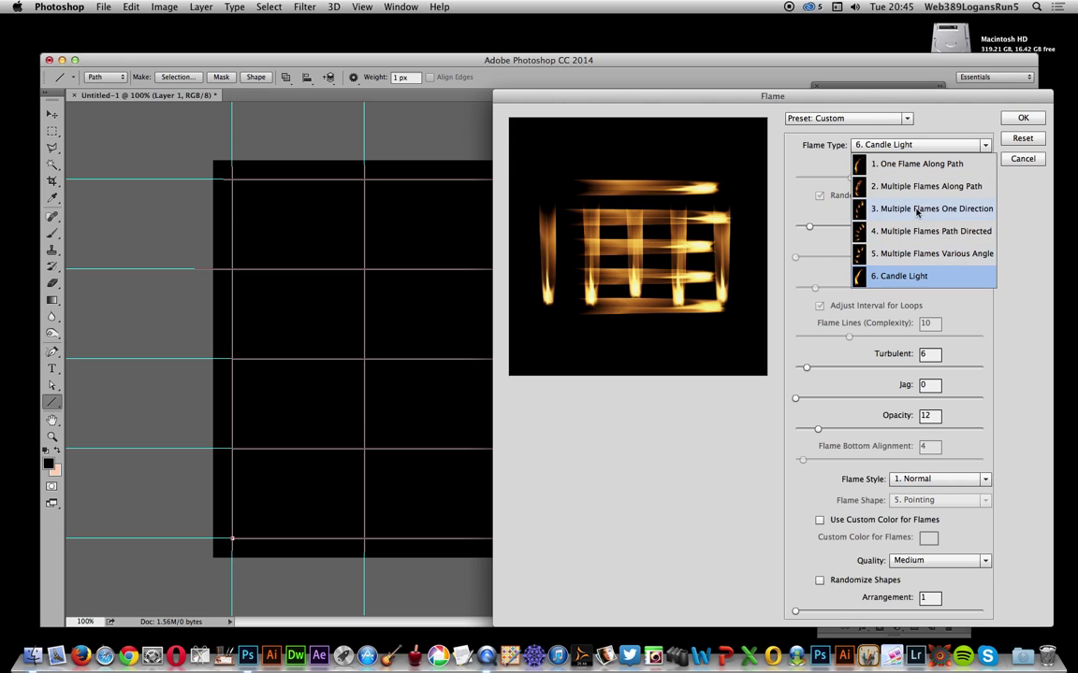
left_click(801, 178)
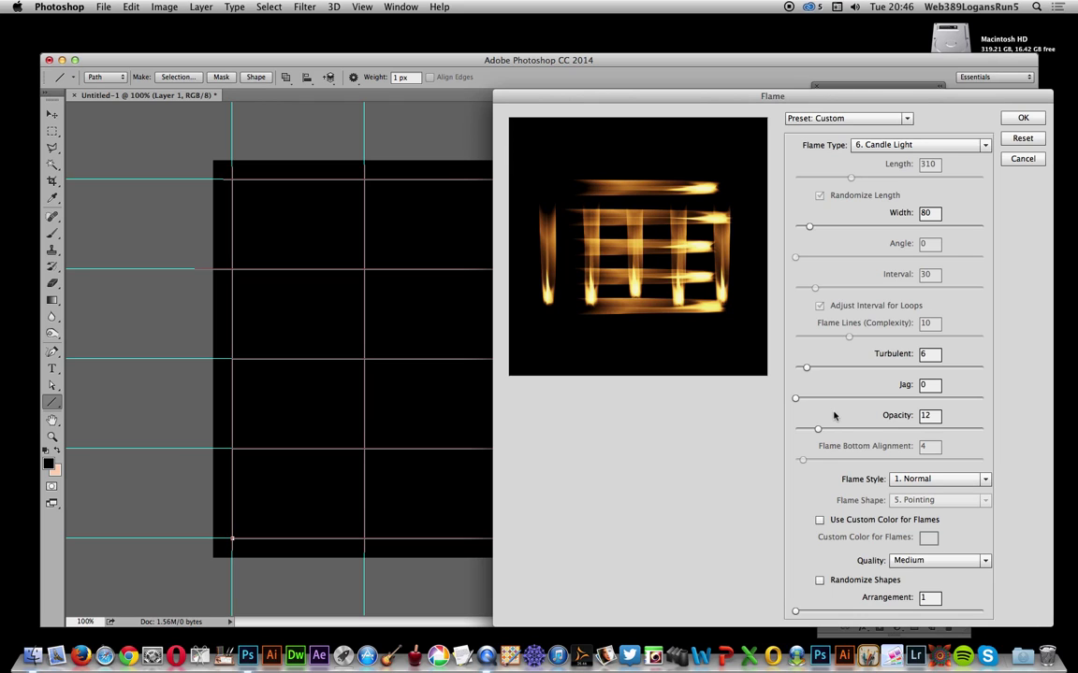
left_click(941, 480)
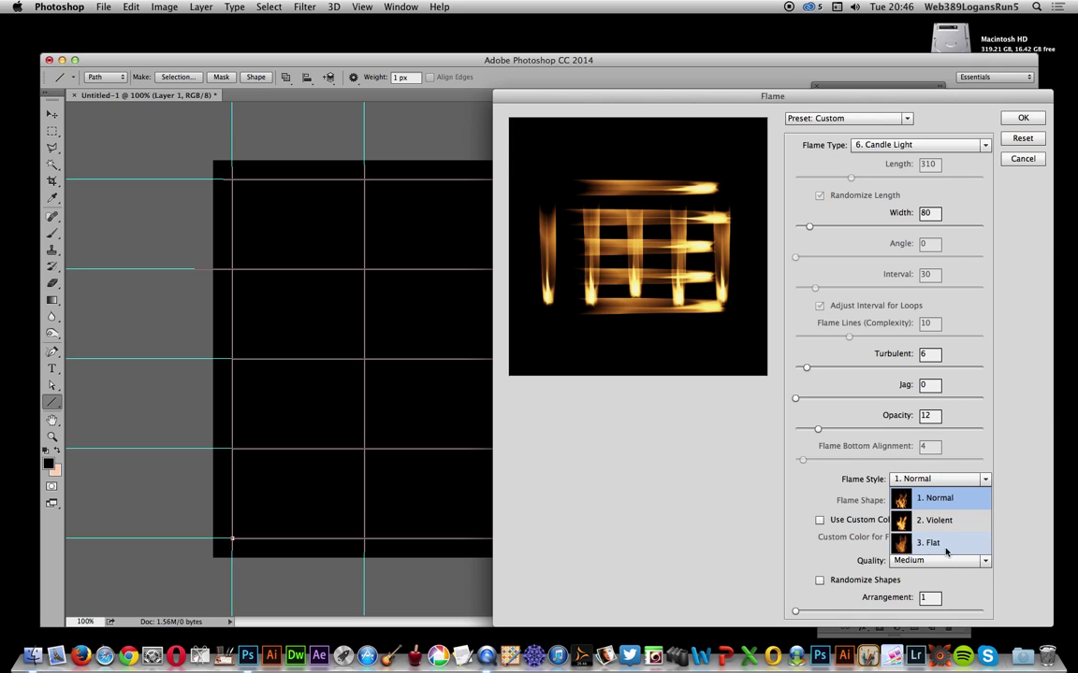
left_click(1002, 428)
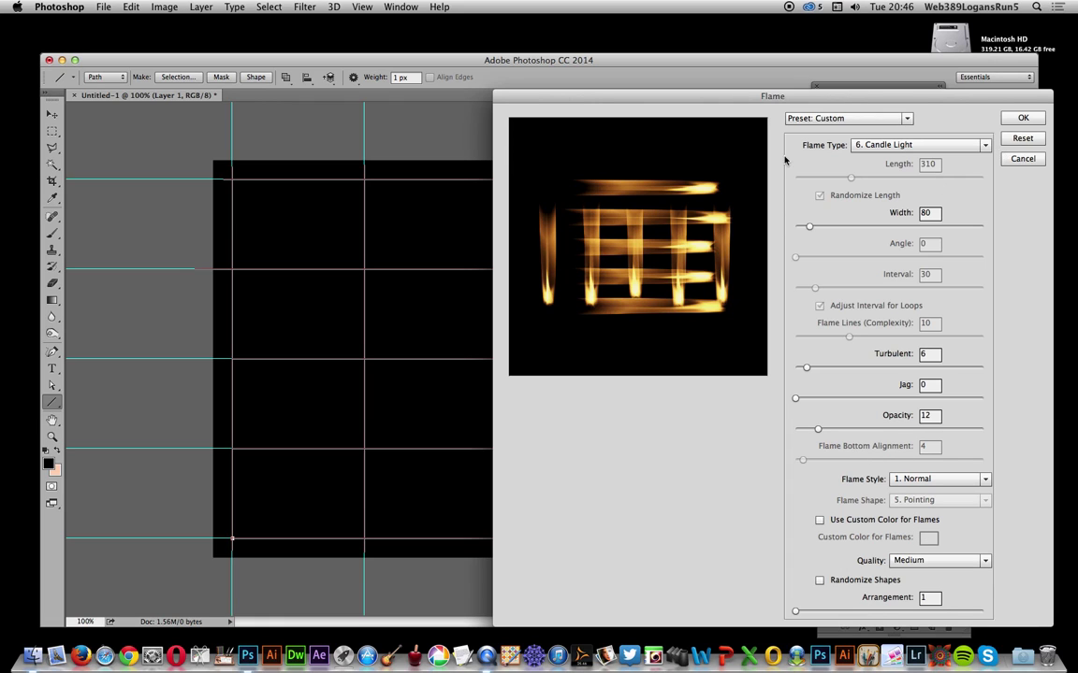
left_click(1025, 119)
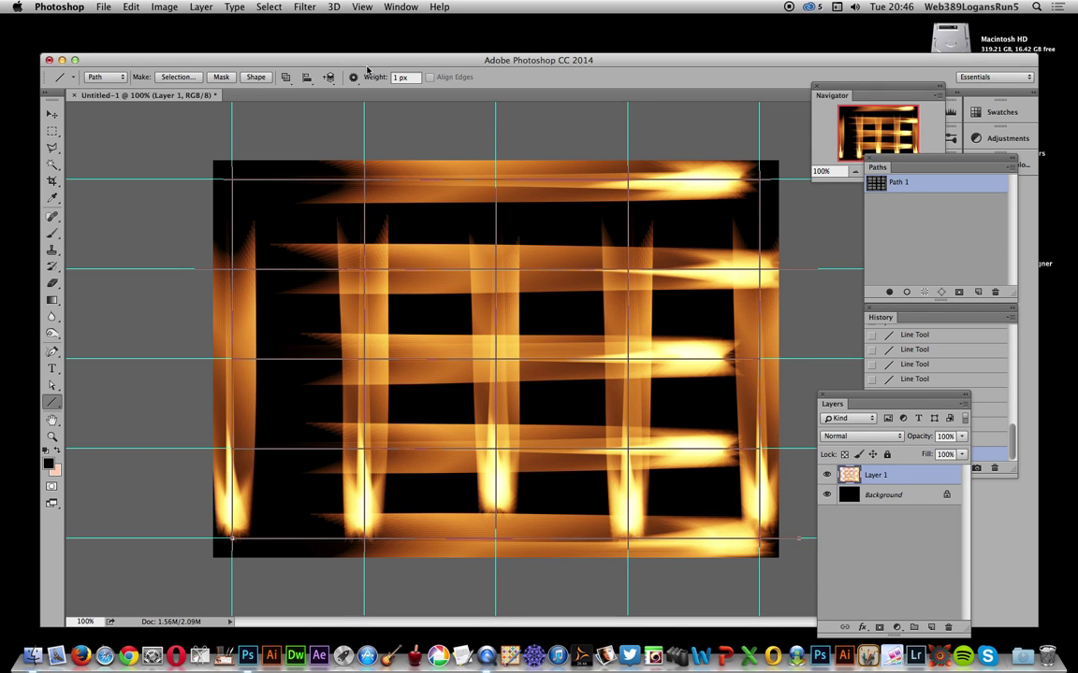
- Delete the grid path "Path 1" from the document
left_click(995, 292)
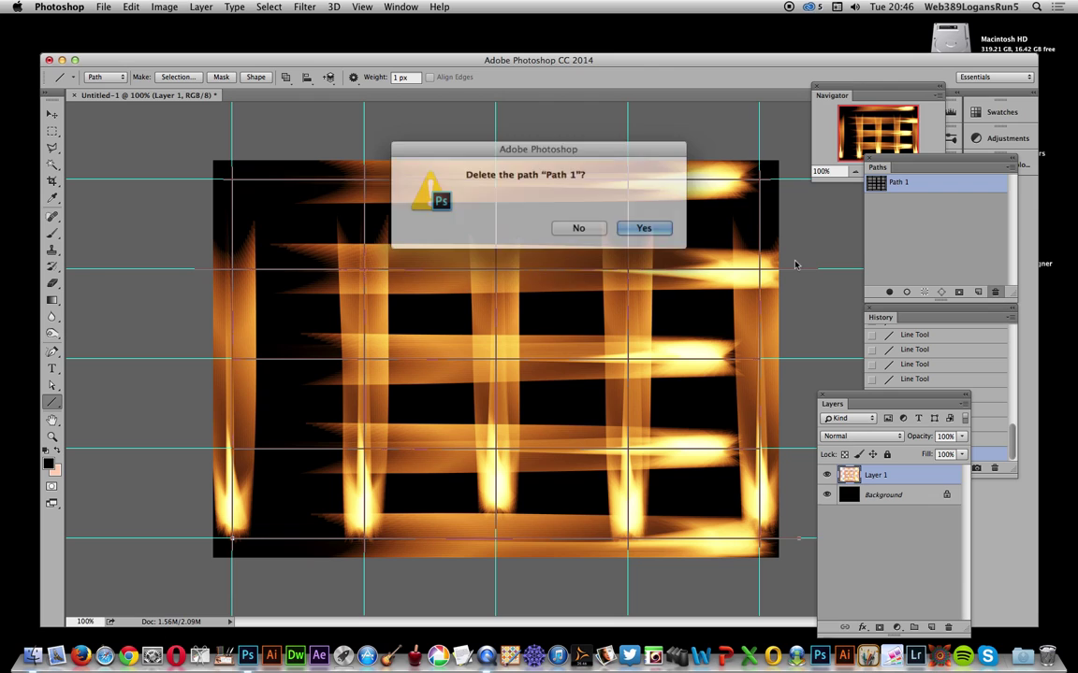
left_click(641, 226)
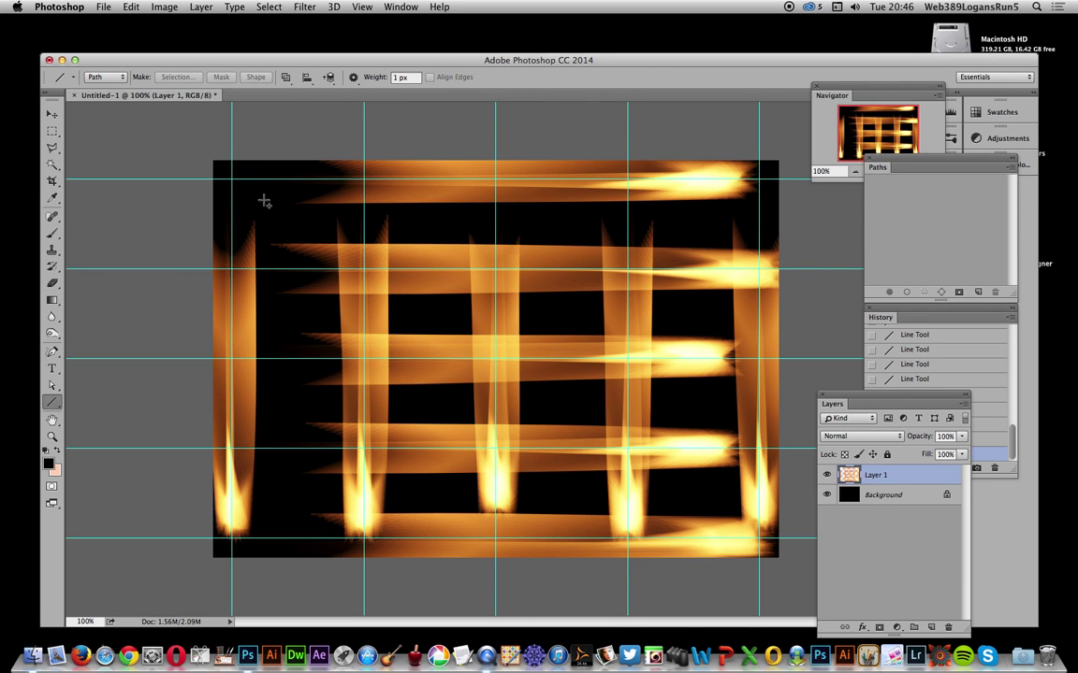
- Scale down the flame grid on Layer 1, rotate it counterclockwise and apply the transformation
left_click(52, 114)
left_click_drag(213, 163, 360, 265)
left_click_drag(298, 244, 320, 361)
left_click_drag(404, 271, 365, 248)
key("Return")
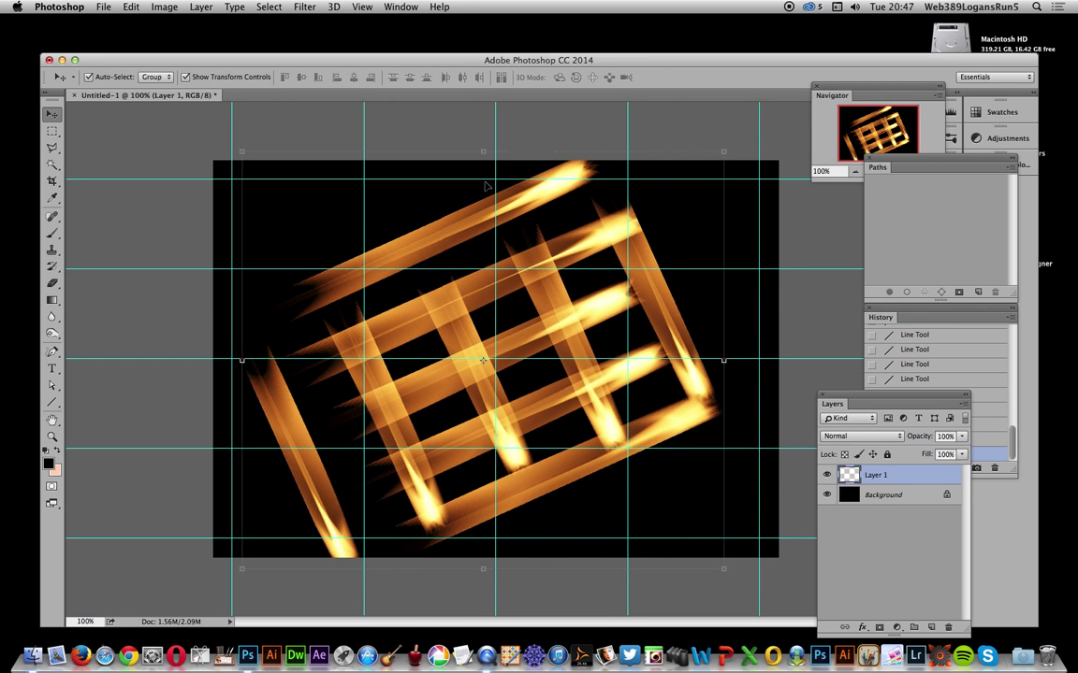
- Move the flame grid to the canvas's upper-left corner and place a duplicate of it at the lower right
left_click_drag(485, 186, 382, 133)
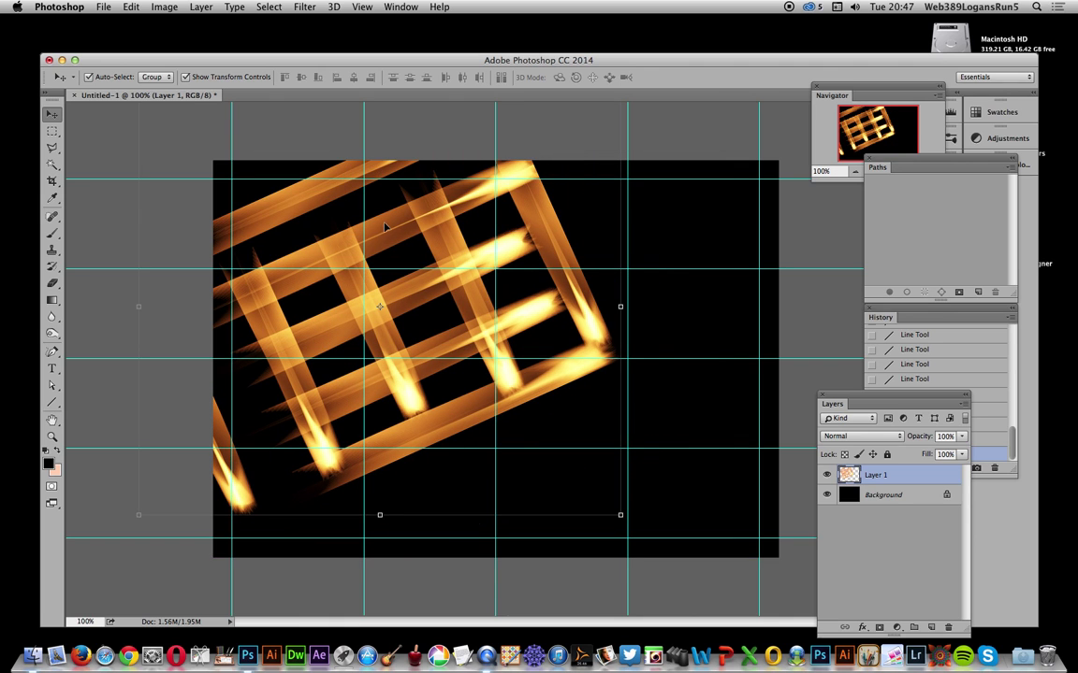
left_click_drag(382, 232, 637, 430)
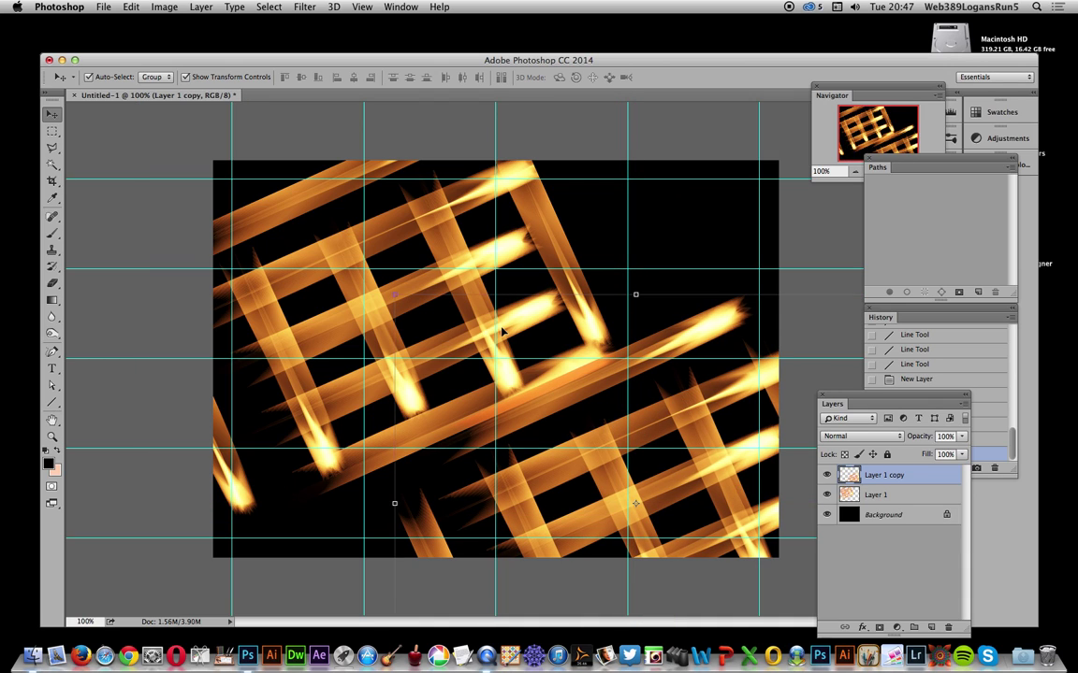